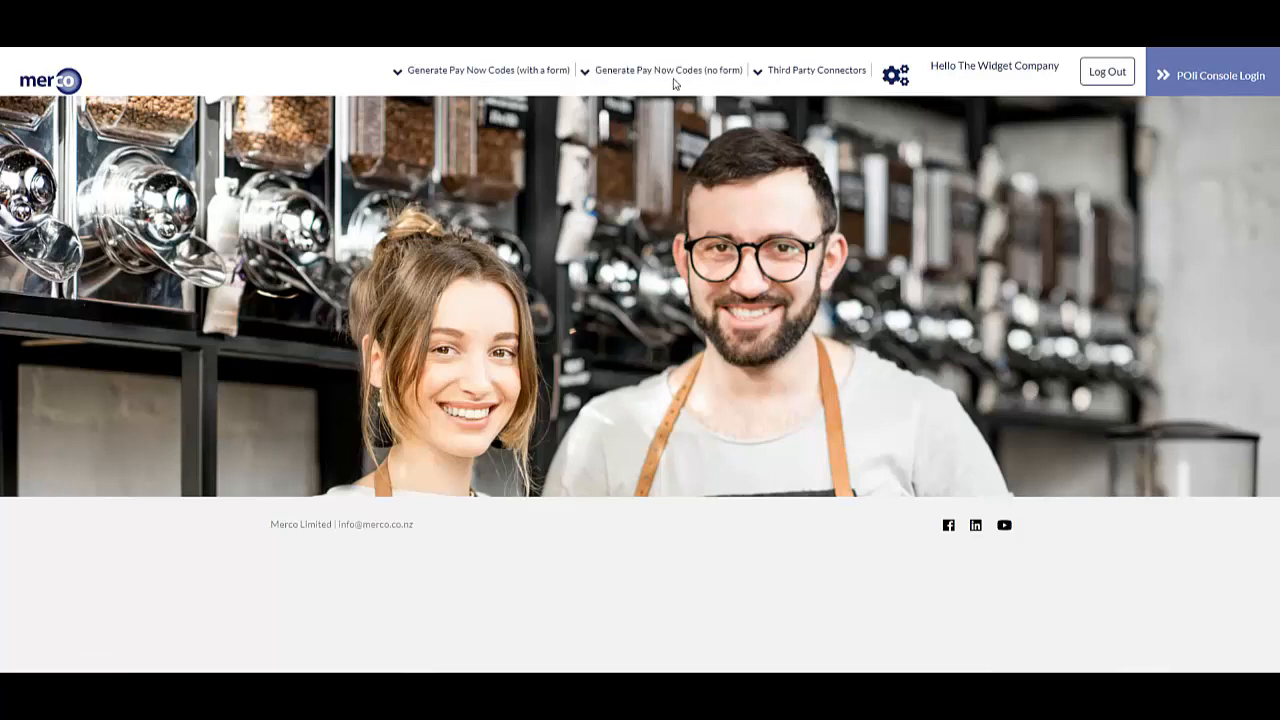
# Open the Pay Now code generator with a form and create an item named Widget priced at $45.
pyautogui.click(477, 80)
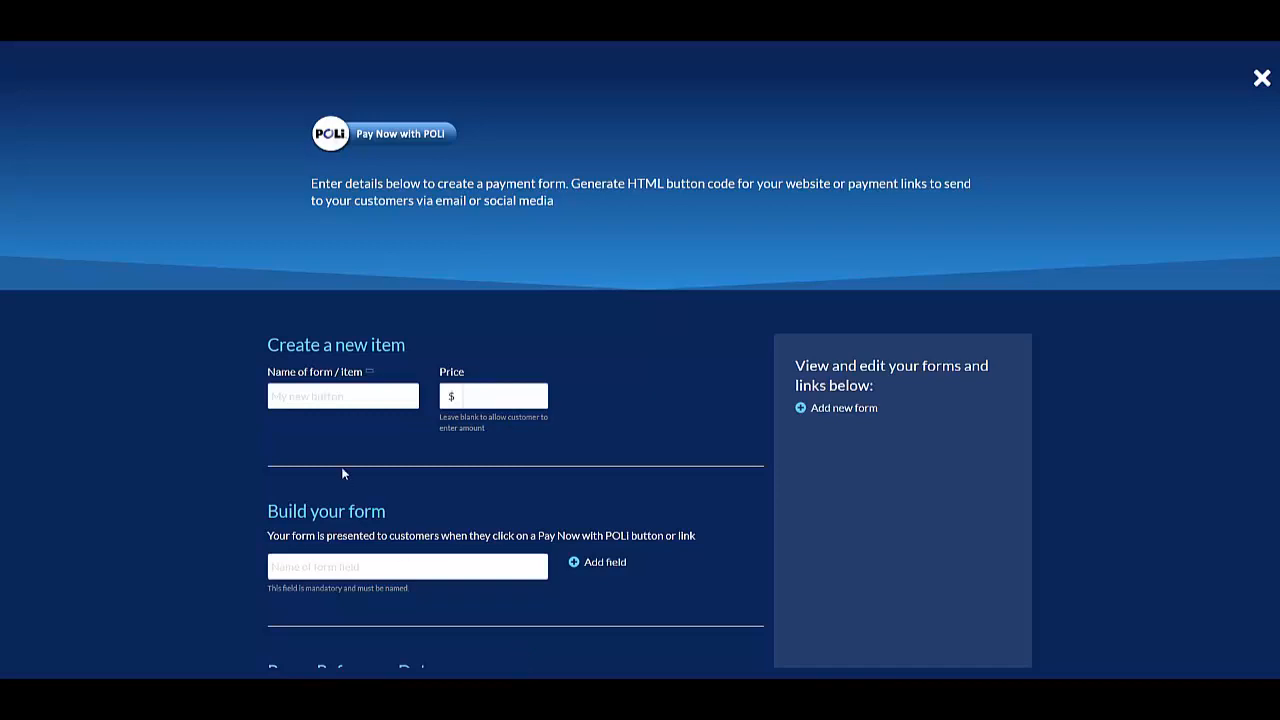
pyautogui.click(330, 396)
pyautogui.write('Widget')
pyautogui.press('Tab')
pyautogui.write('45')
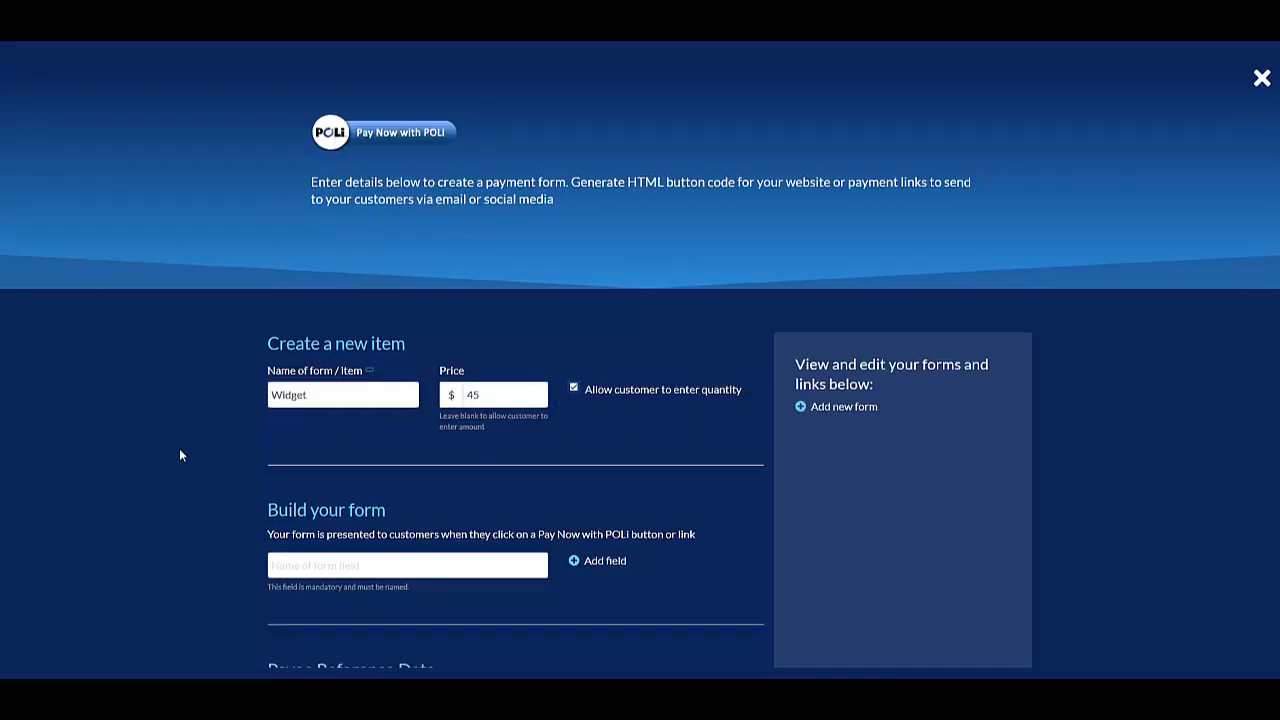
# Build the payment form with the fields "Enter your name" and "Enter your email address", making the email field mandatory.
pyautogui.scroll(-3, 179, 455)
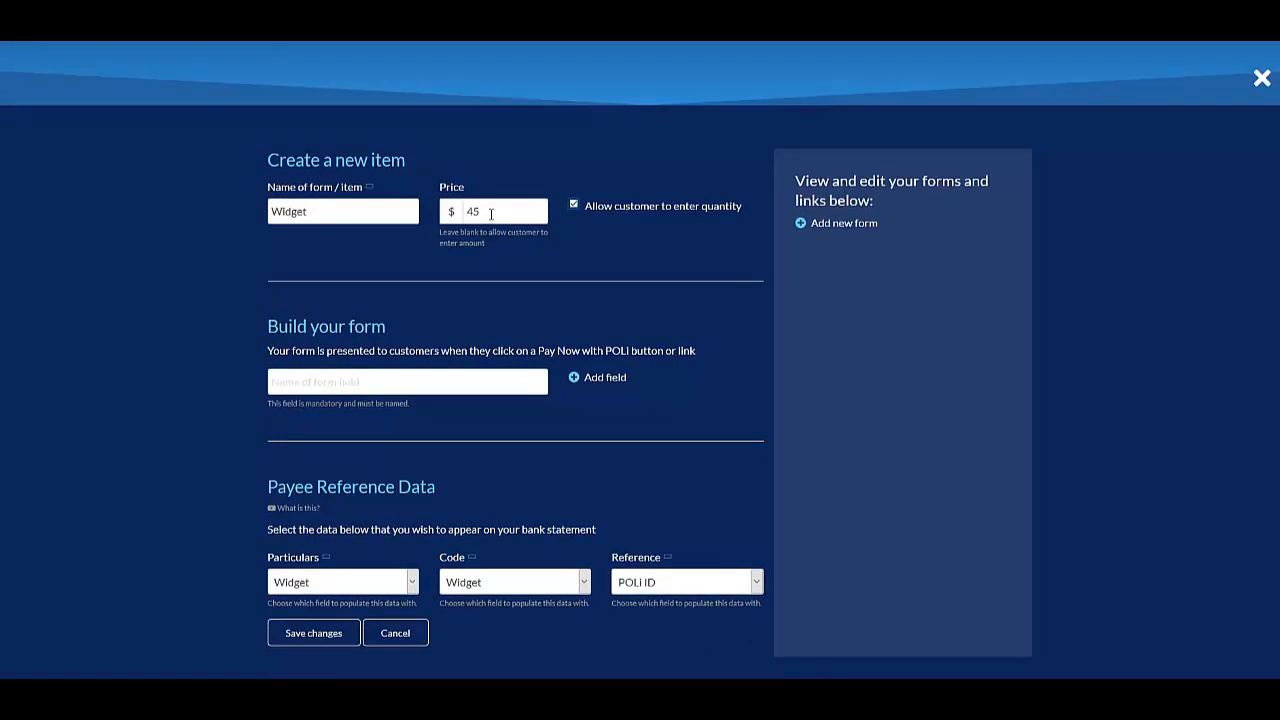
pyautogui.click(315, 383)
pyautogui.write('Enter your name')
pyautogui.click(600, 377)
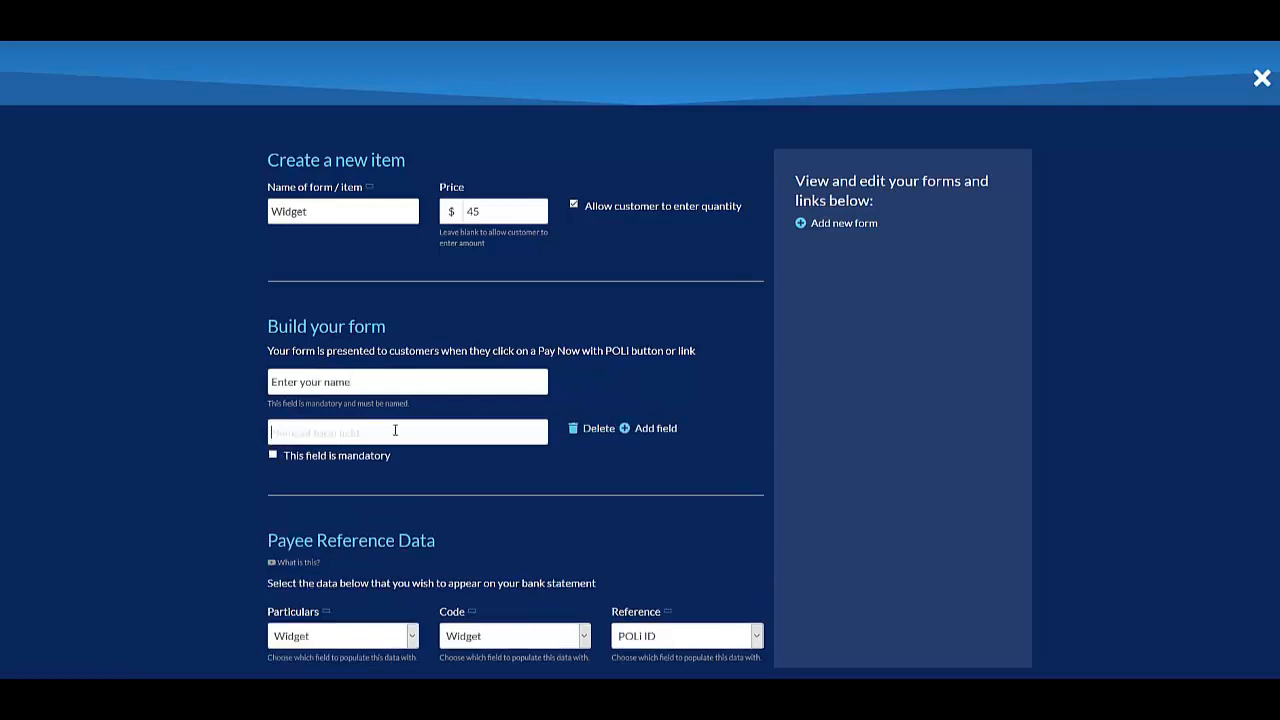
pyautogui.write('Enter your email address')
pyautogui.click(273, 457)
# Set the payee reference data to Widget for Particulars, "Field - Enter your name" for Code and POLi ID for Reference, and save the form.
pyautogui.scroll(-1, 165, 400)
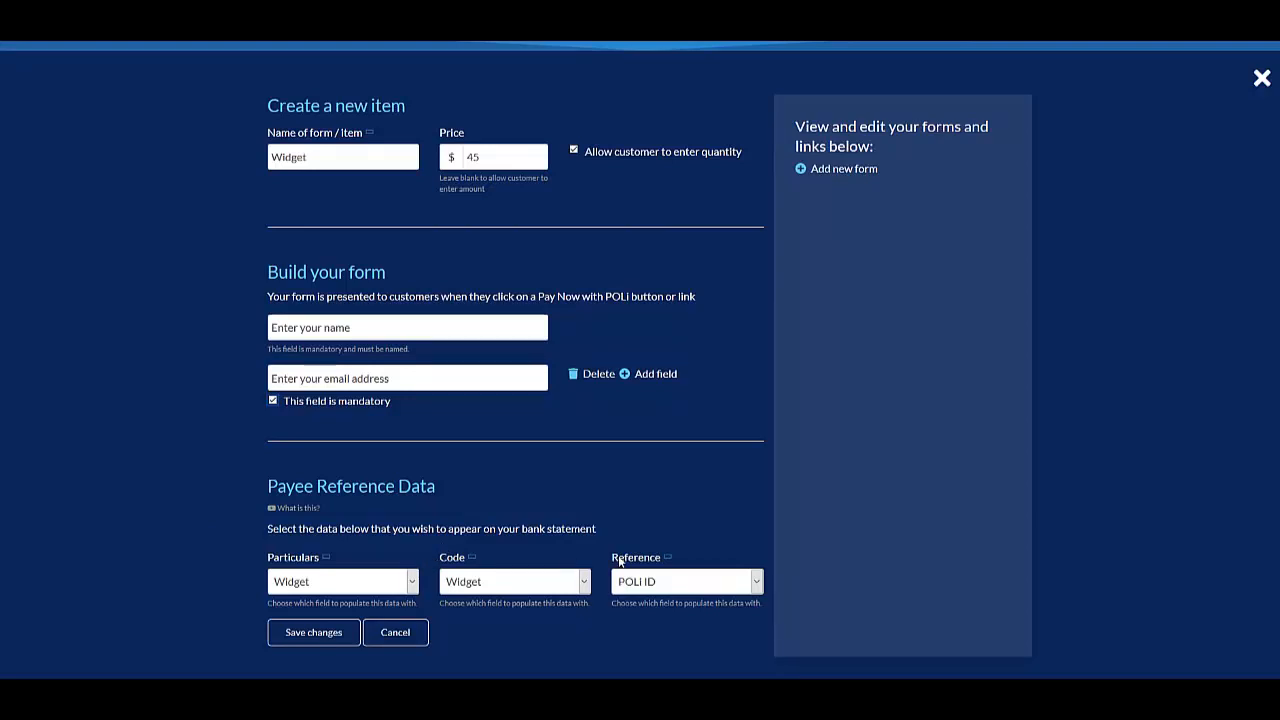
pyautogui.click(411, 584)
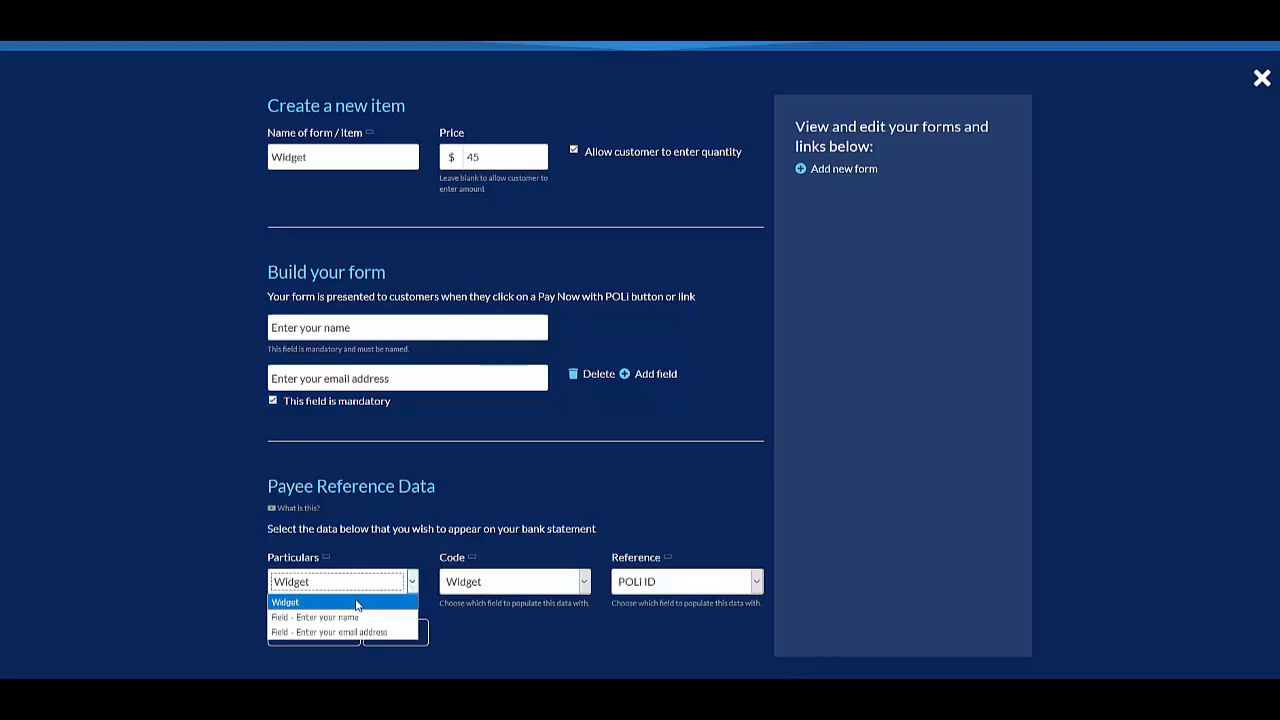
pyautogui.click(293, 602)
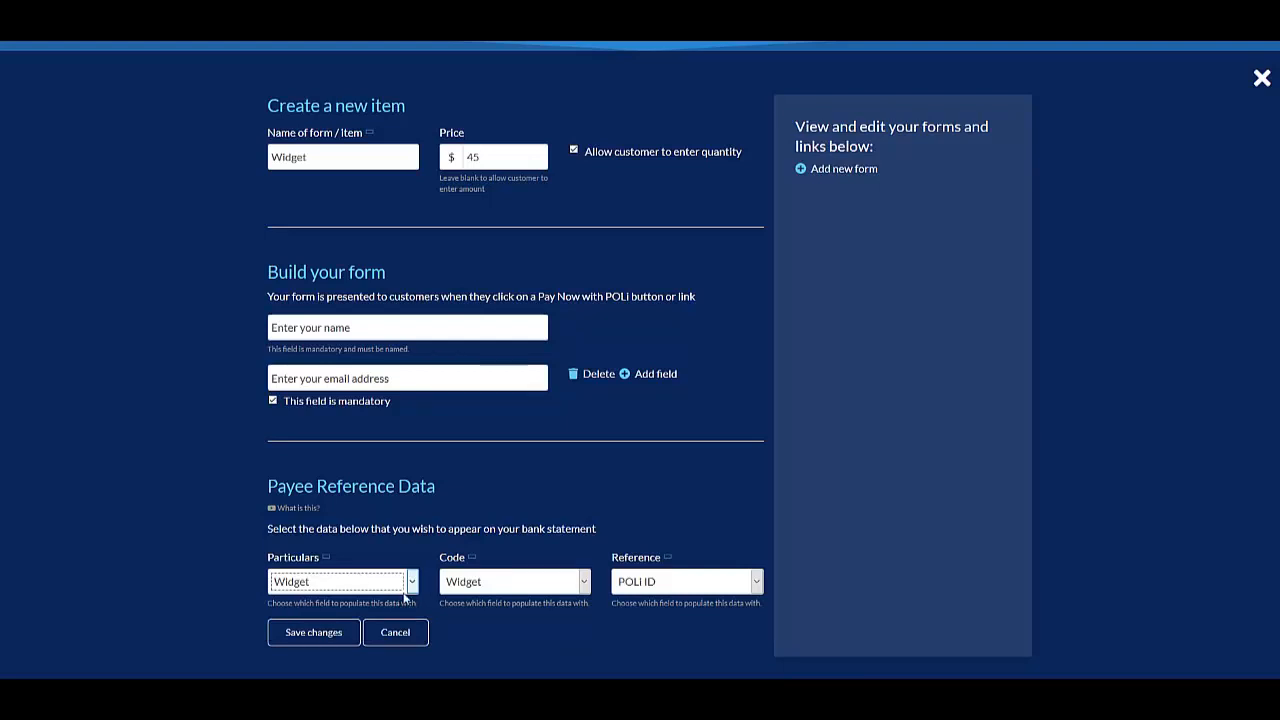
pyautogui.click(584, 583)
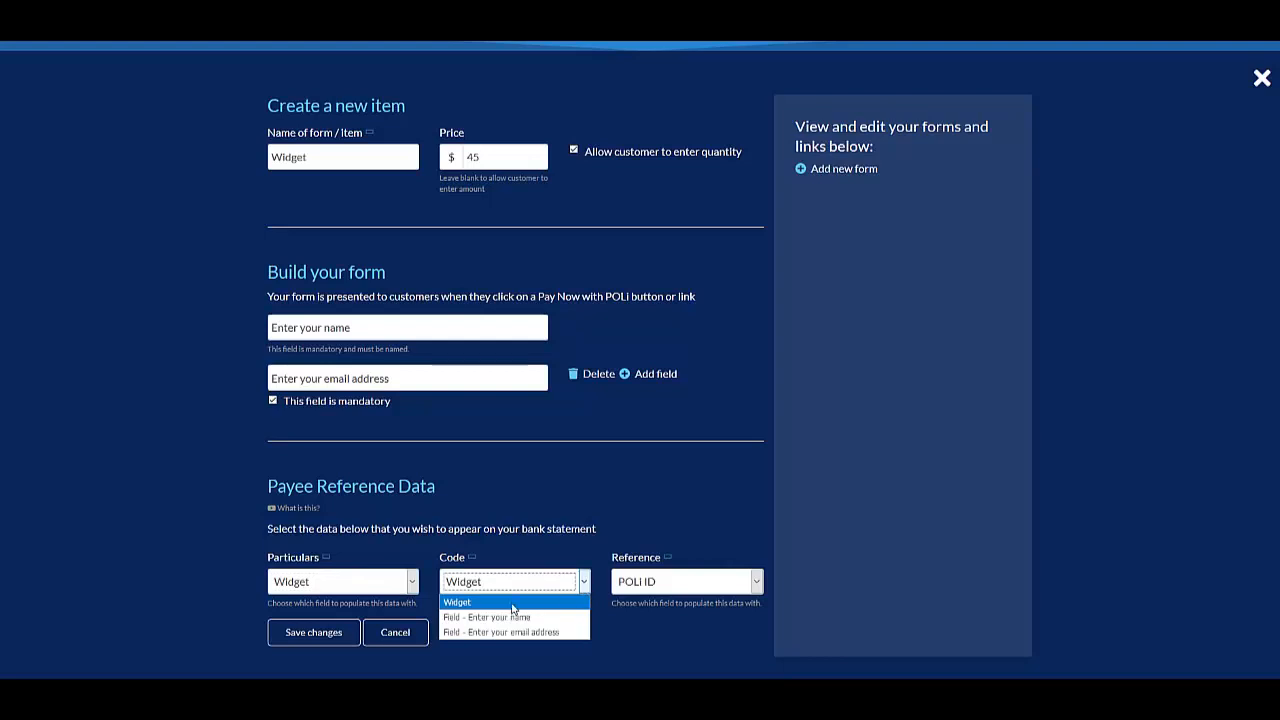
pyautogui.click(513, 617)
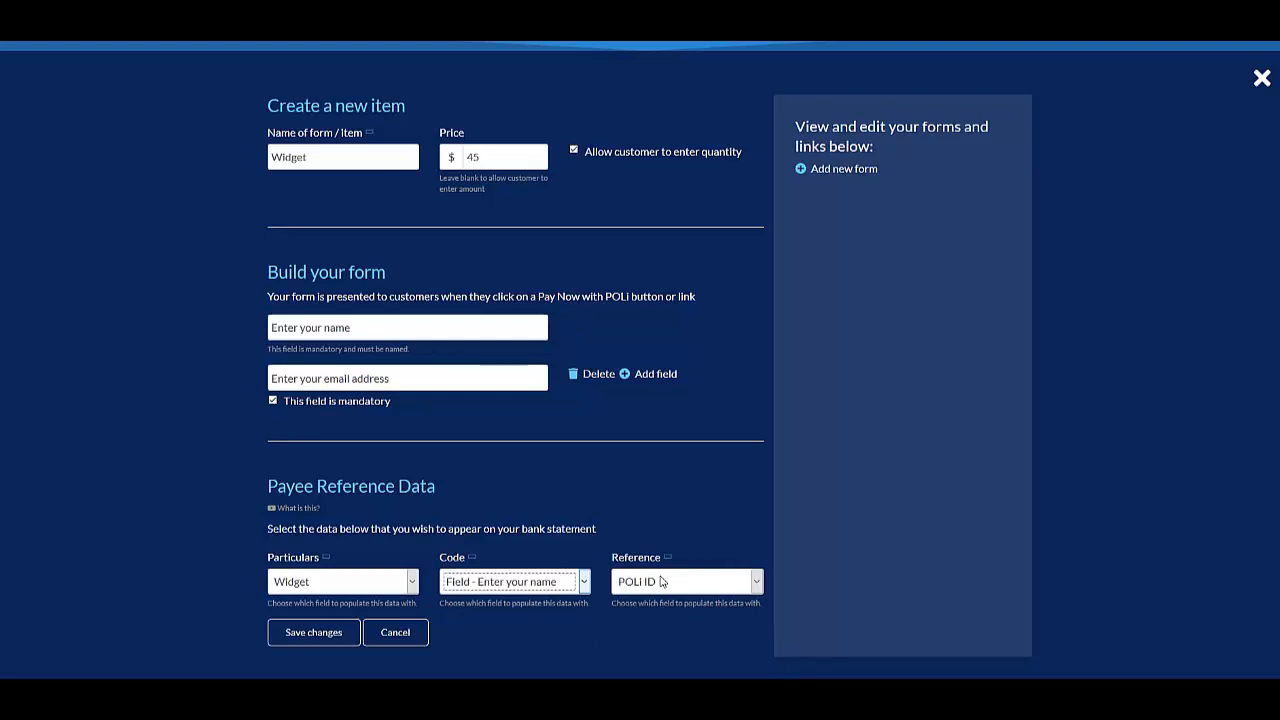
pyautogui.click(760, 583)
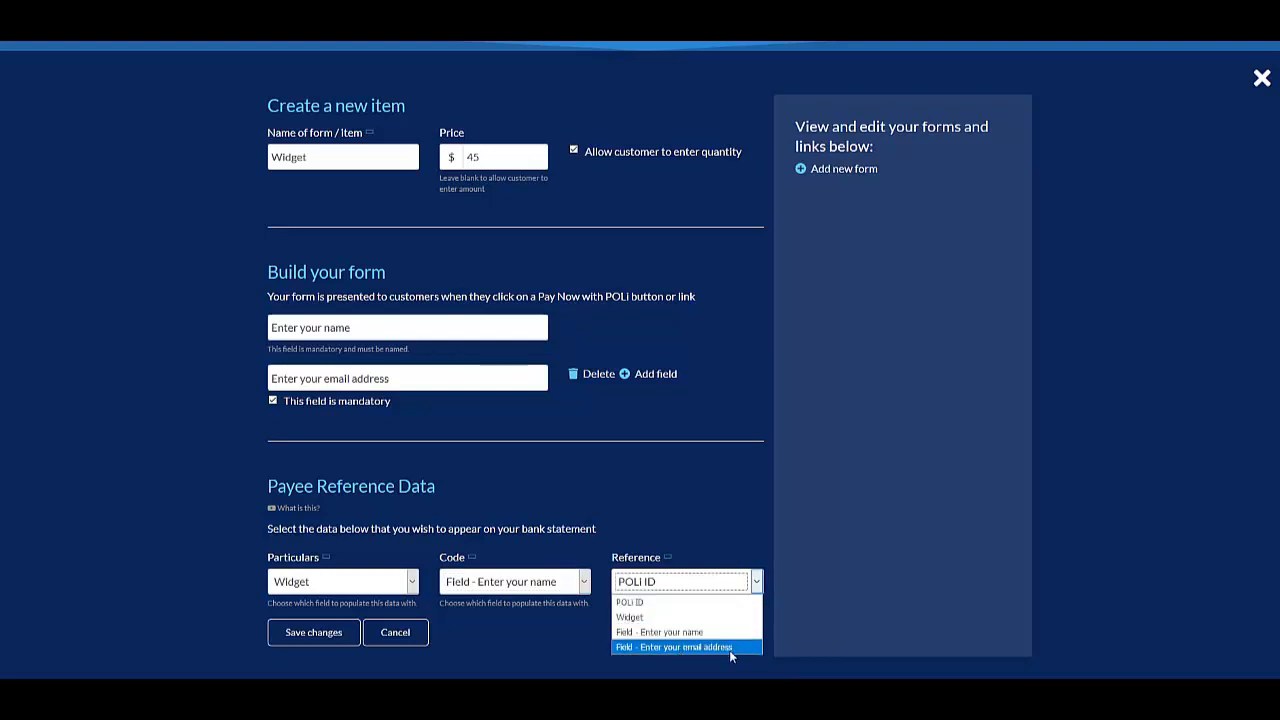
pyautogui.click(640, 602)
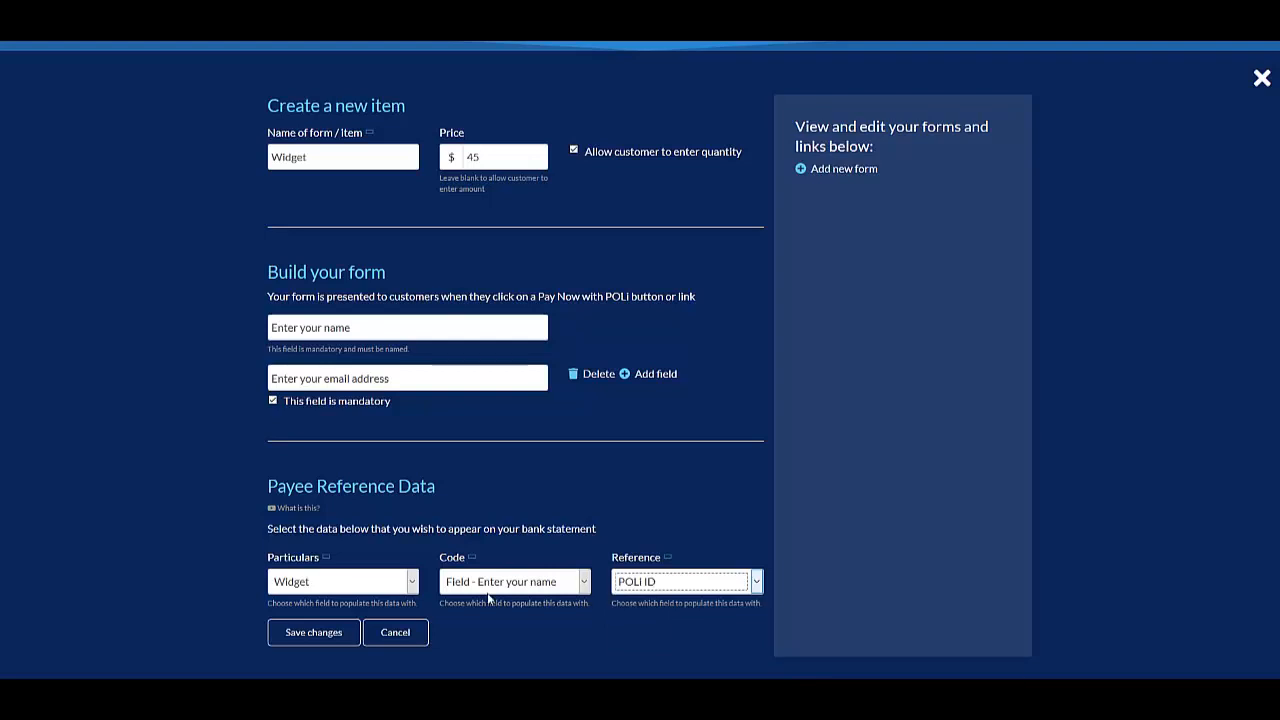
pyautogui.click(322, 632)
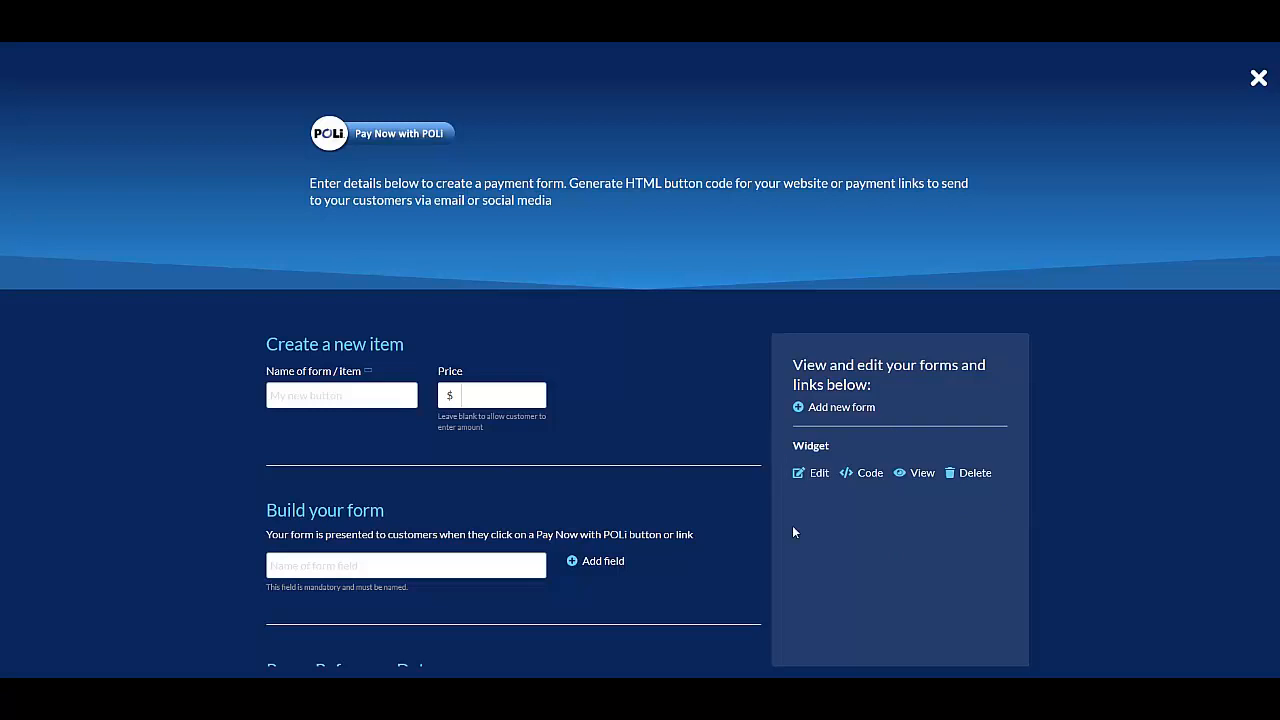
# Edit the saved Widget form to add an "Enter your order number" field, and save the changes.
pyautogui.click(826, 479)
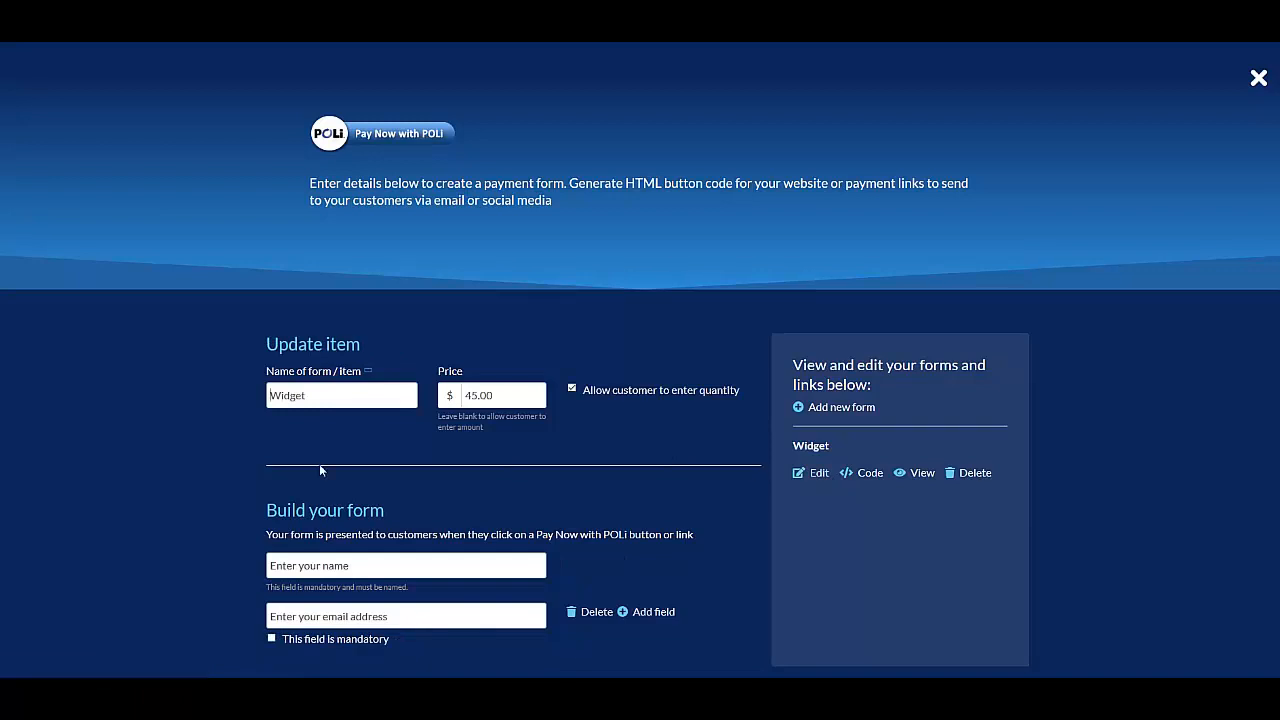
pyautogui.scroll(-2, 236, 468)
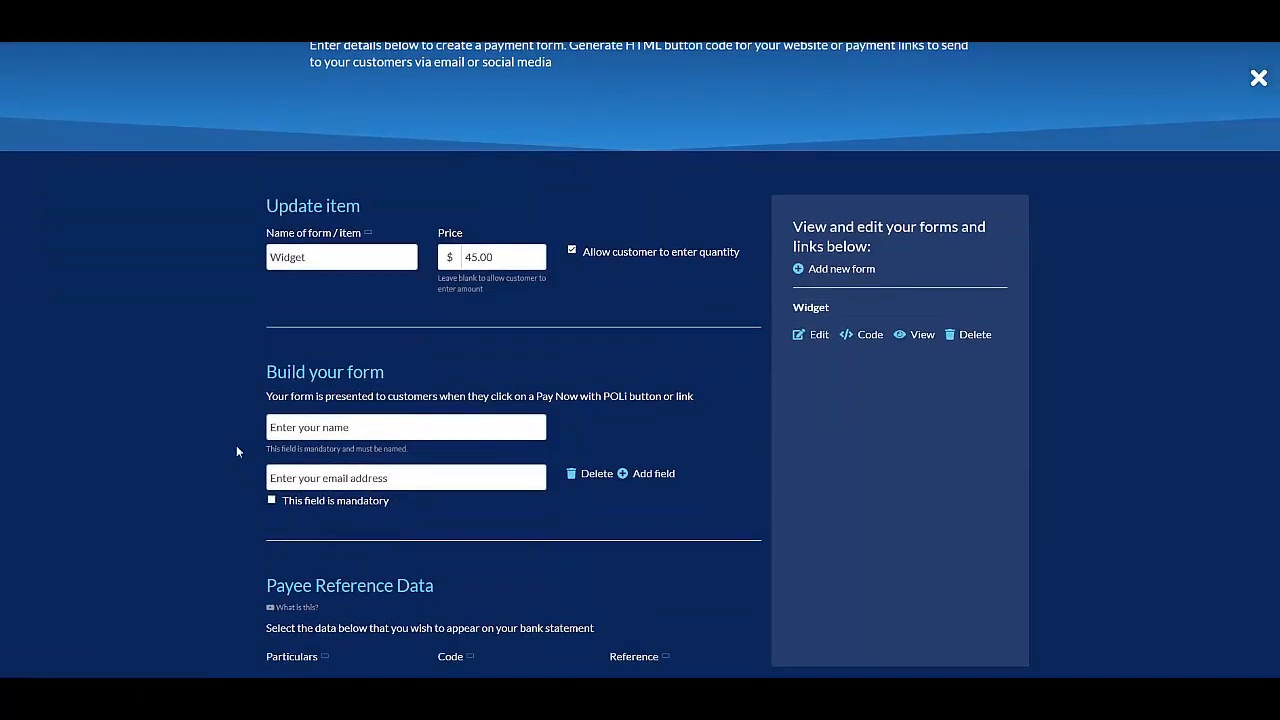
pyautogui.click(660, 476)
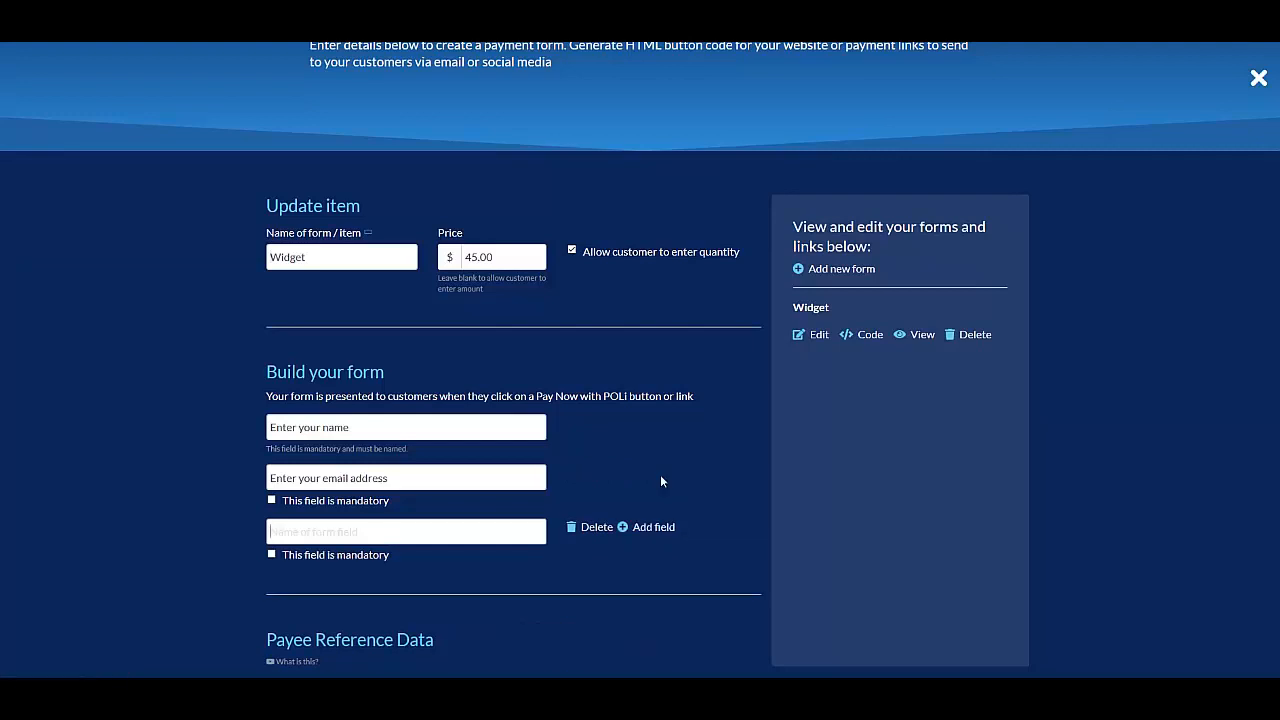
pyautogui.write('Enter your order number')
pyautogui.scroll(-2, 434, 526)
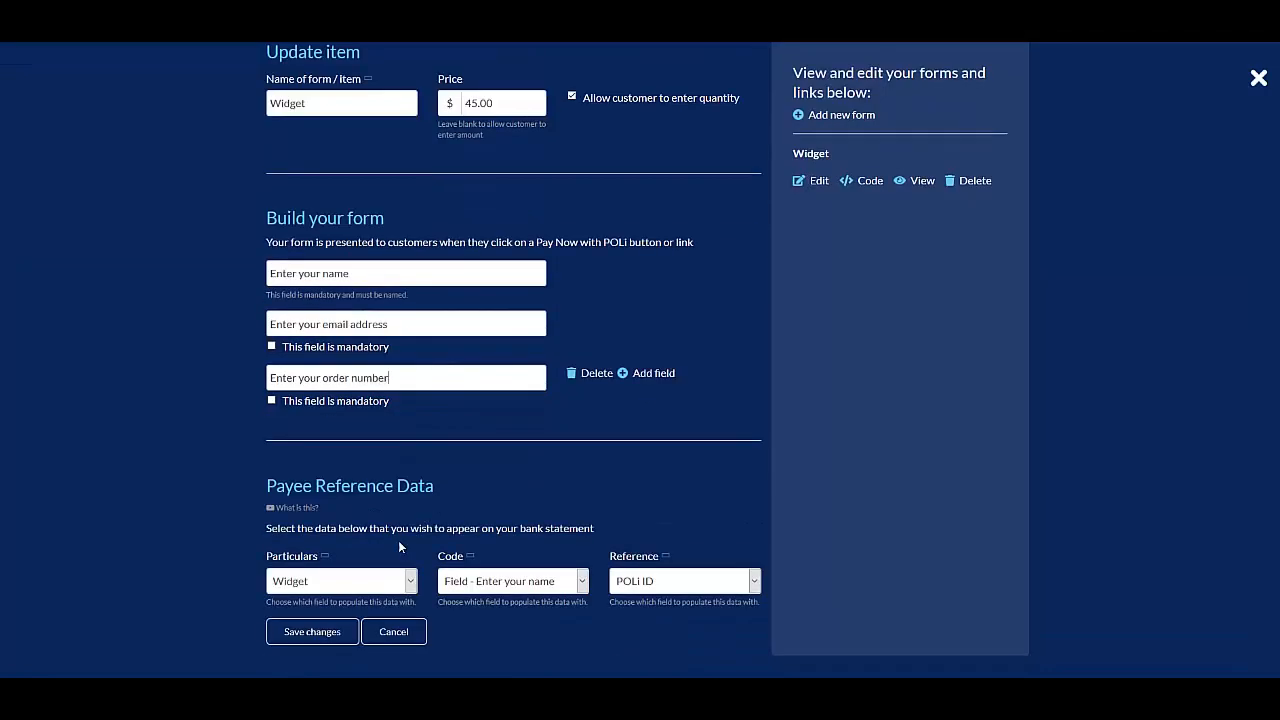
pyautogui.click(326, 632)
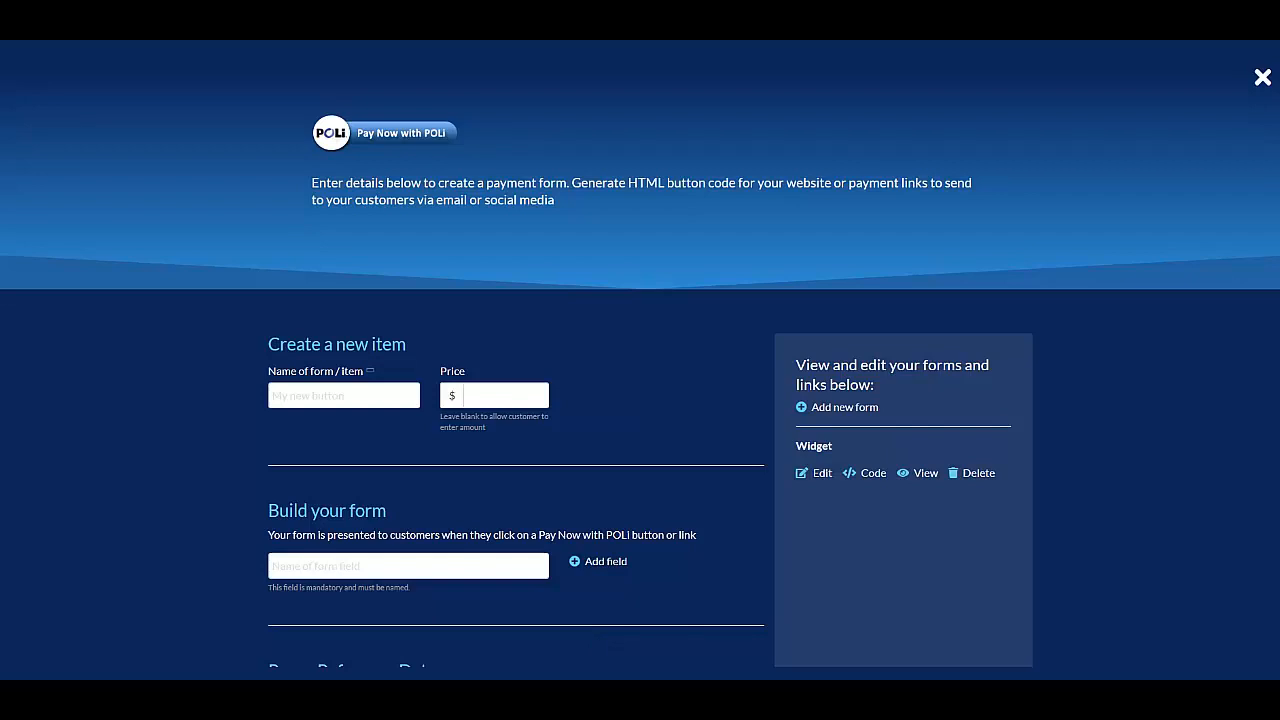
# View the Widget payment form, fill the name, email and order number fields with "aaa", and proceed to pay with POLi.
pyautogui.click(922, 476)
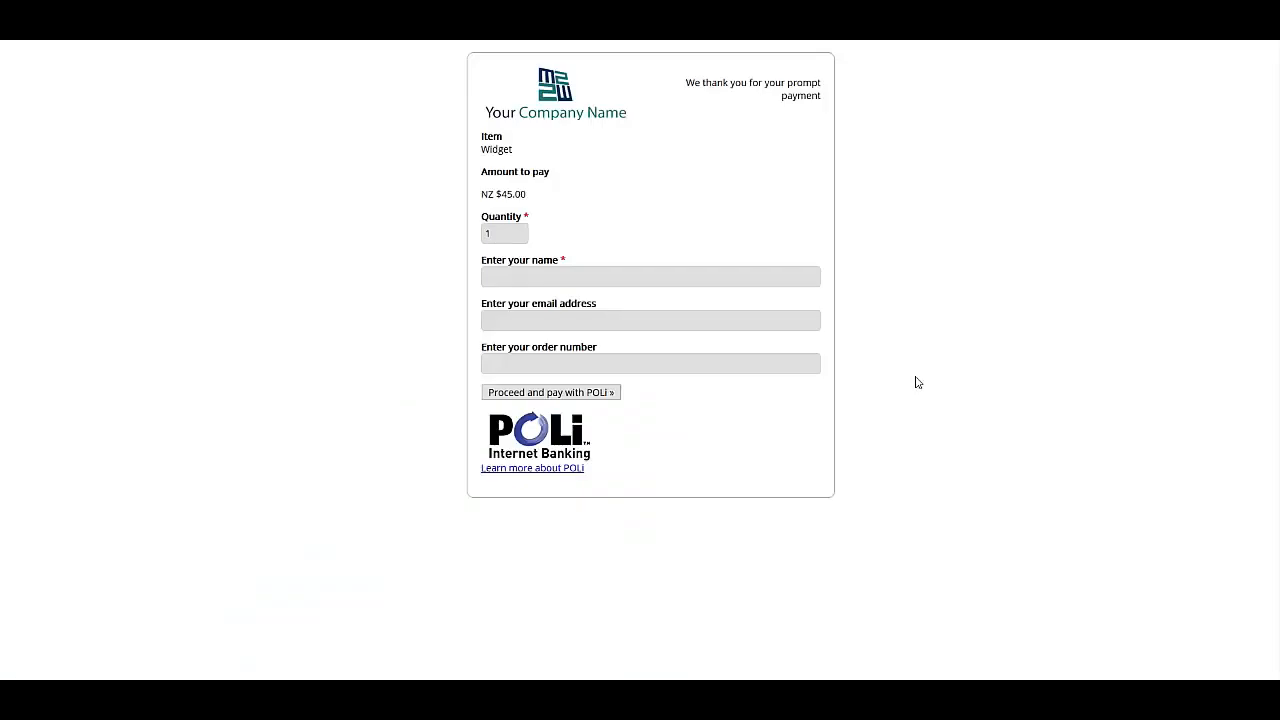
pyautogui.click(562, 271)
pyautogui.write('aaa')
pyautogui.click(527, 326)
pyautogui.write('aaa')
pyautogui.click(511, 364)
pyautogui.write('aaa')
pyautogui.click(545, 394)
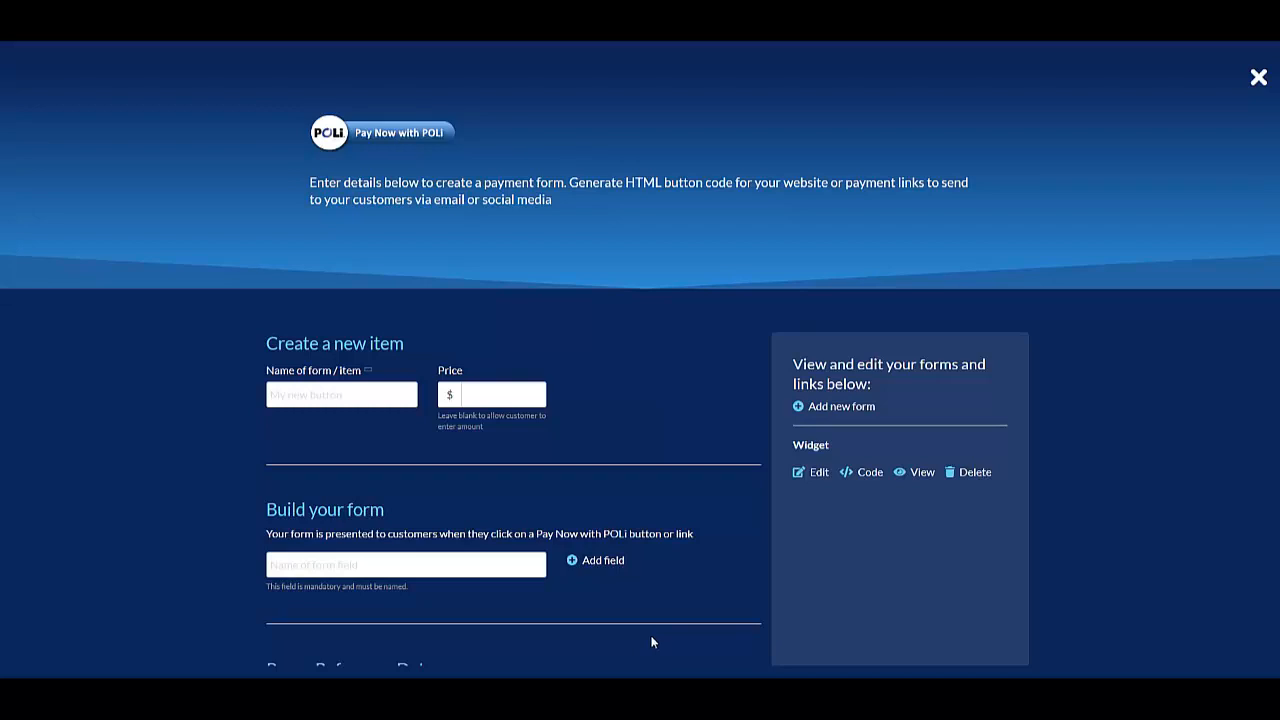
# Open the Widget form's code and select its payment link and the HTML code for its website button.
pyautogui.click(870, 476)
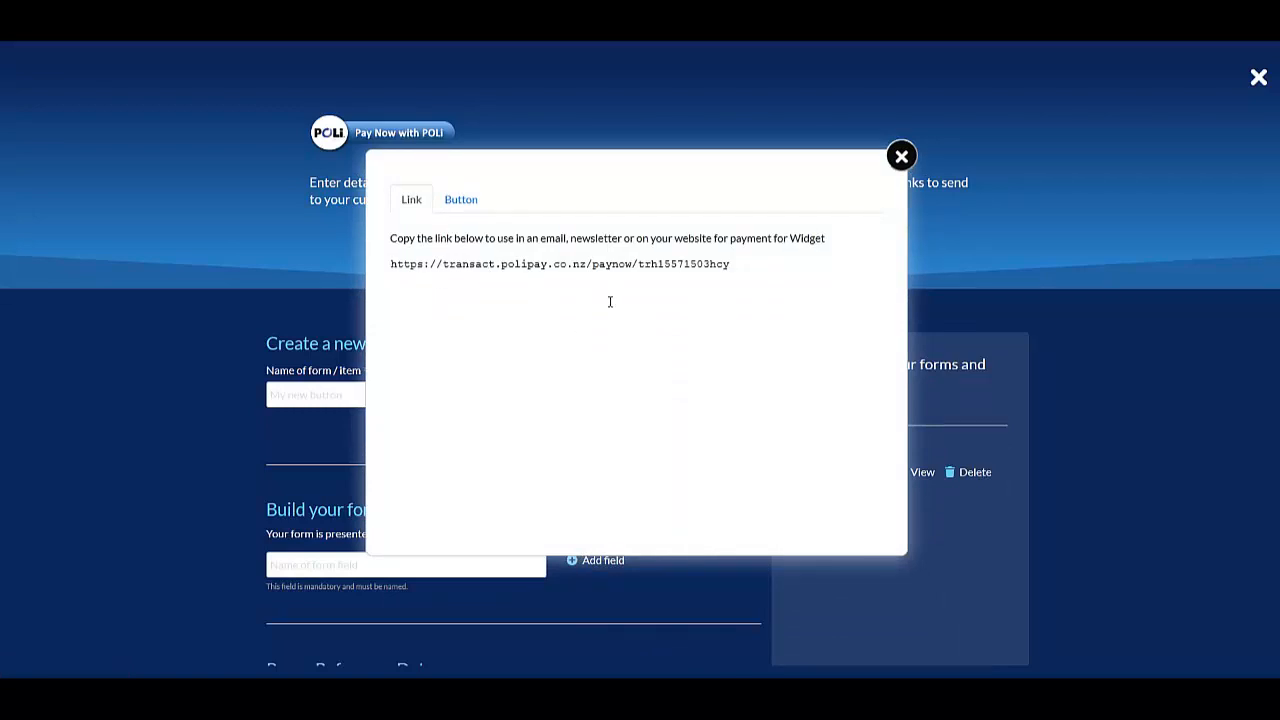
pyautogui.tripleClick(615, 272)
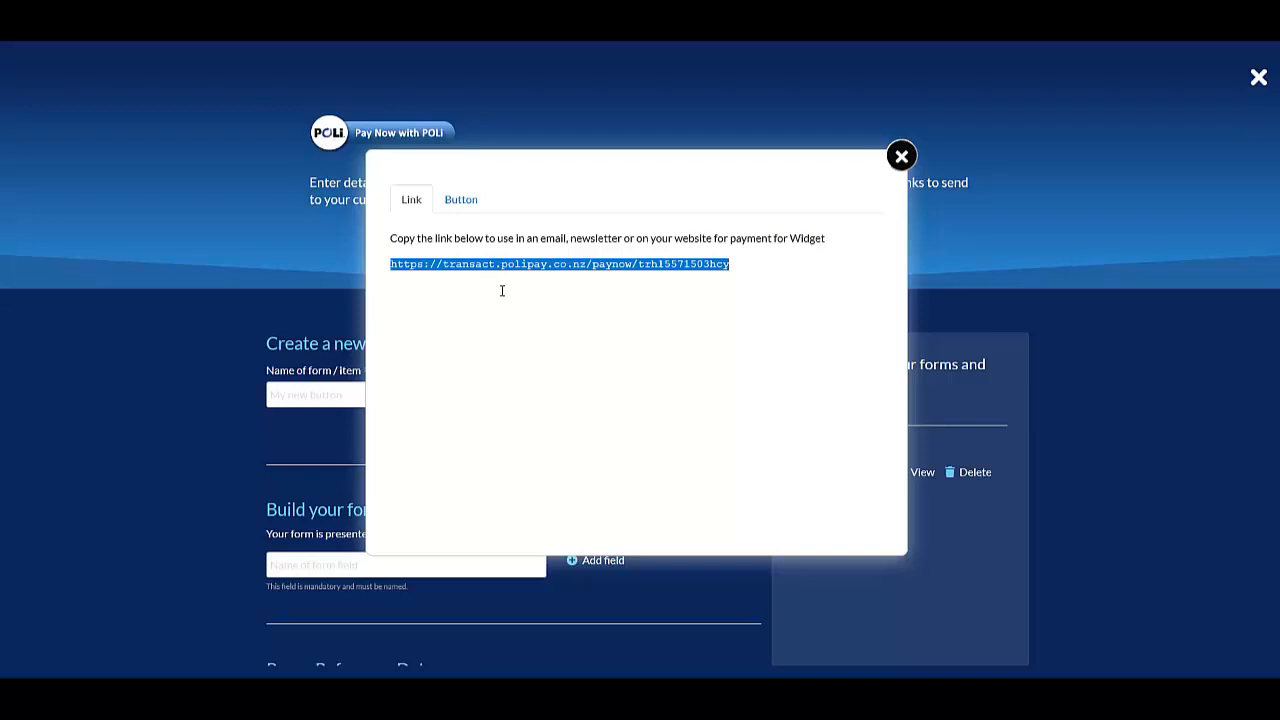
pyautogui.click(468, 203)
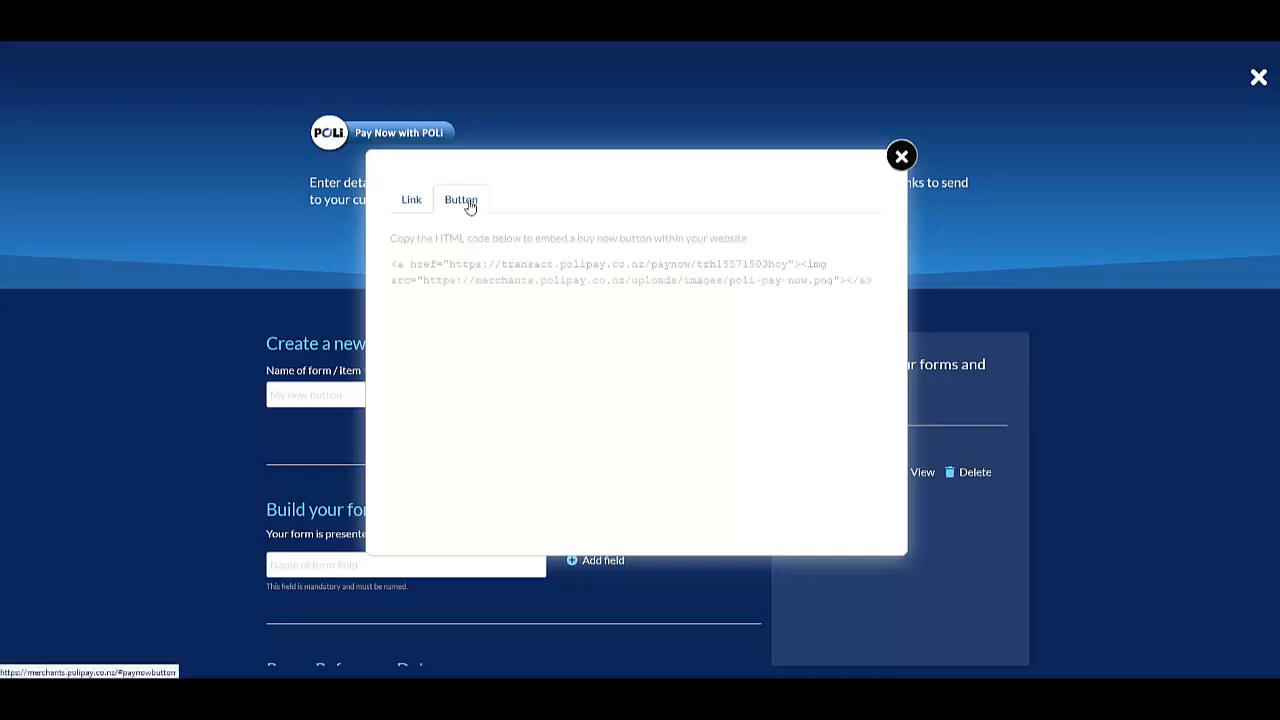
pyautogui.click(595, 268)
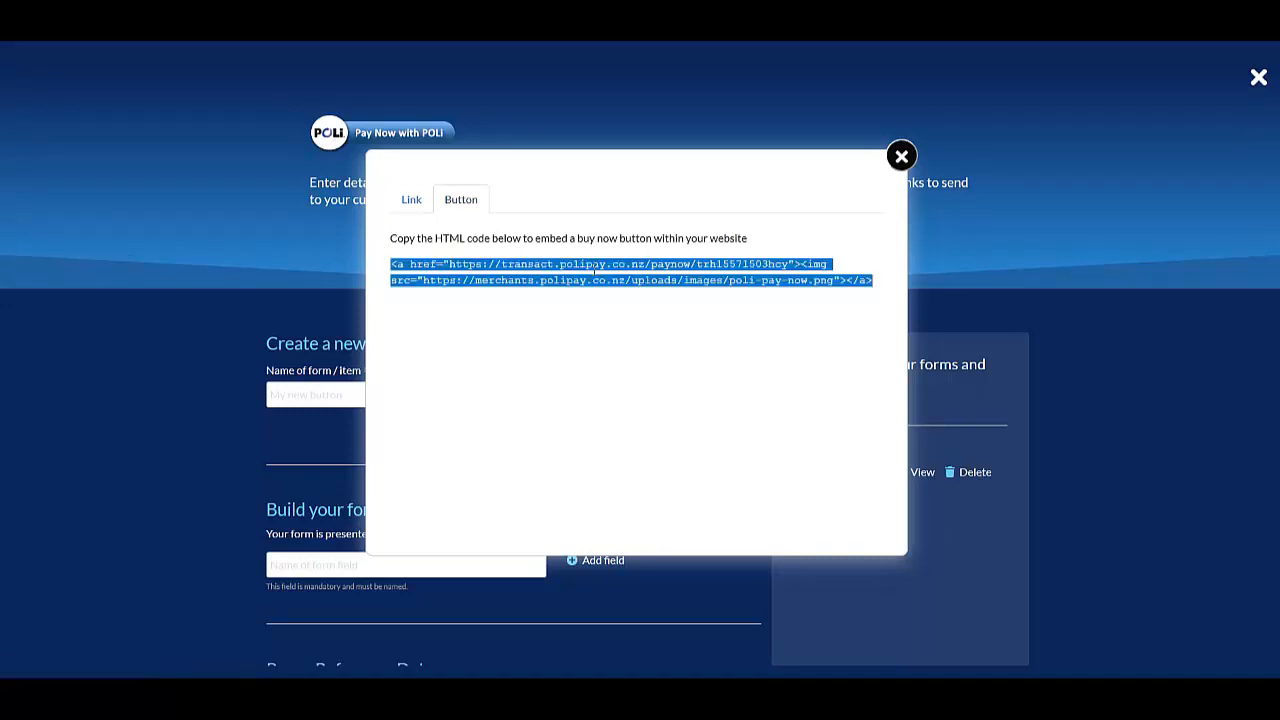